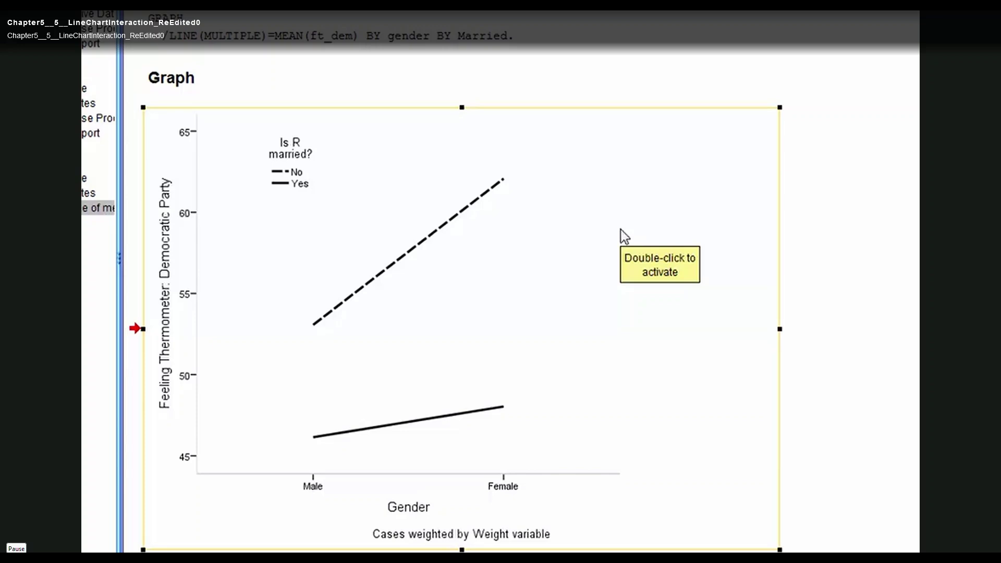
Open the legacy Line Charts dialog and choose Multiple with summaries for groups of cases
click(443, 31)
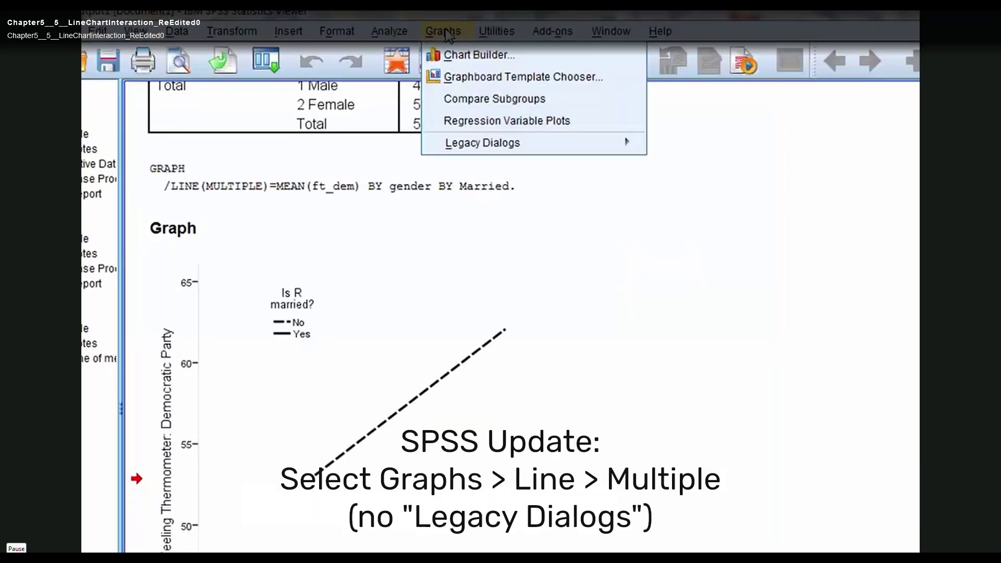
mouse_move(539, 150)
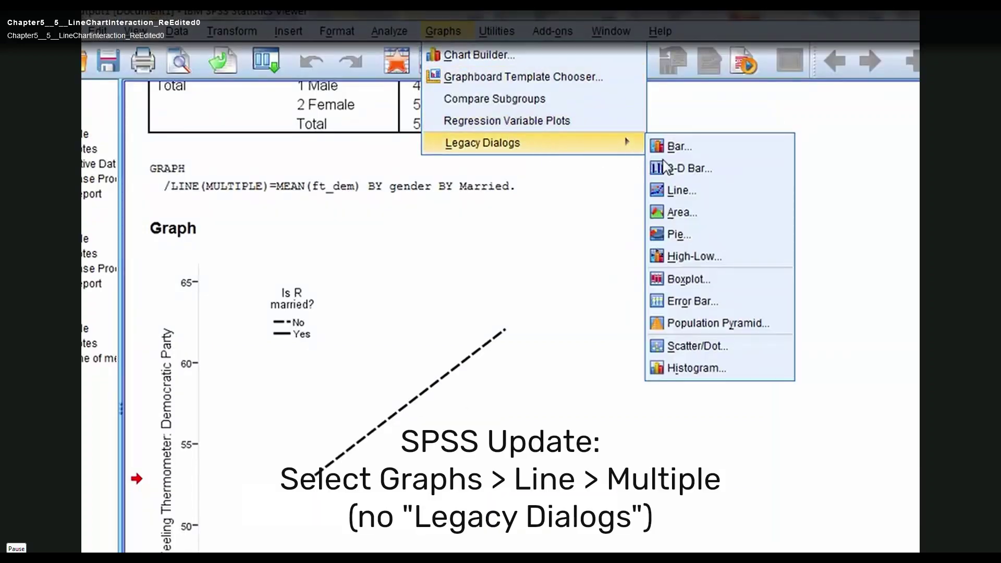
click(674, 191)
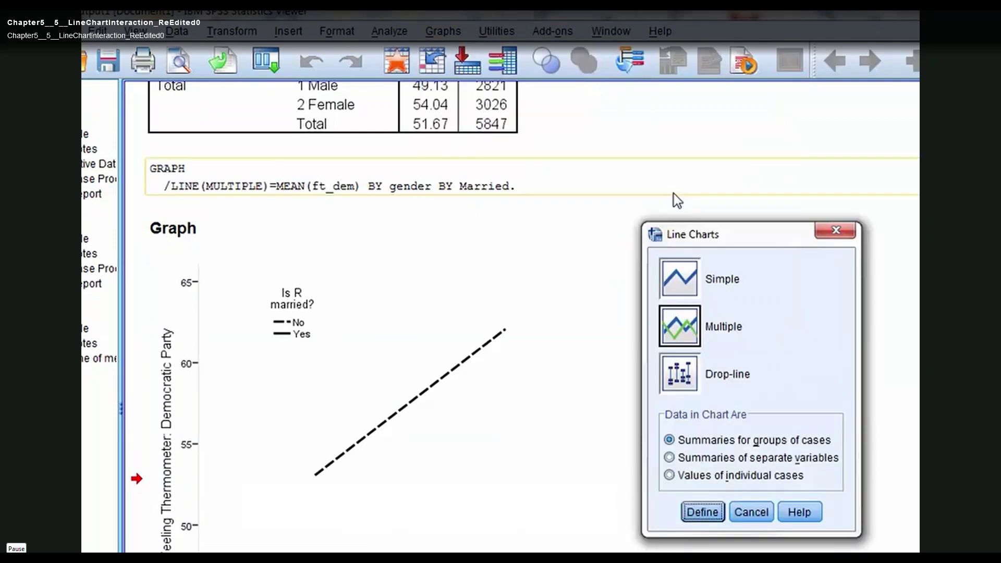
click(675, 338)
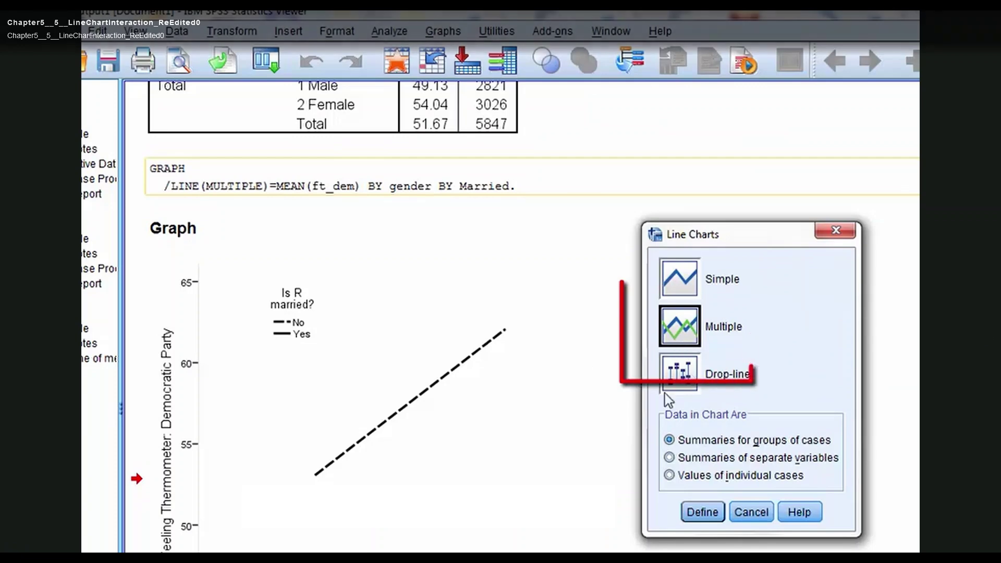
In Define Multiple Line, set Married to define lines and gender as the category axis
click(702, 512)
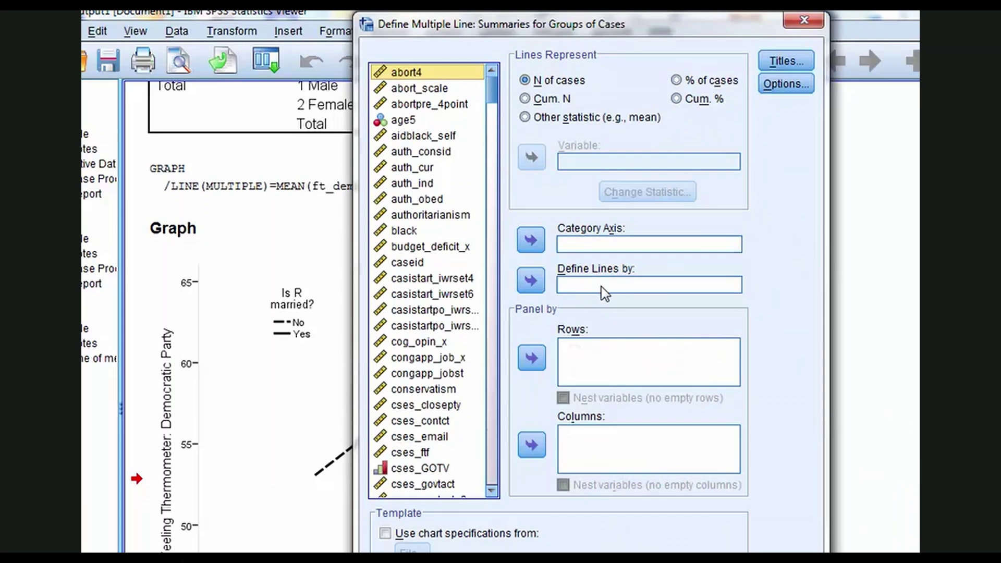
click(412, 282)
key(m)
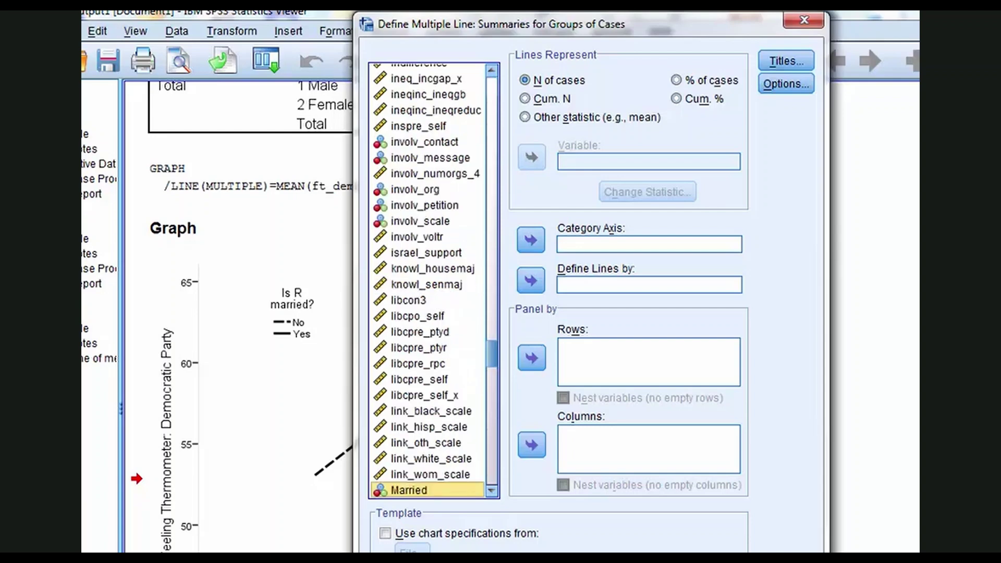
click(531, 280)
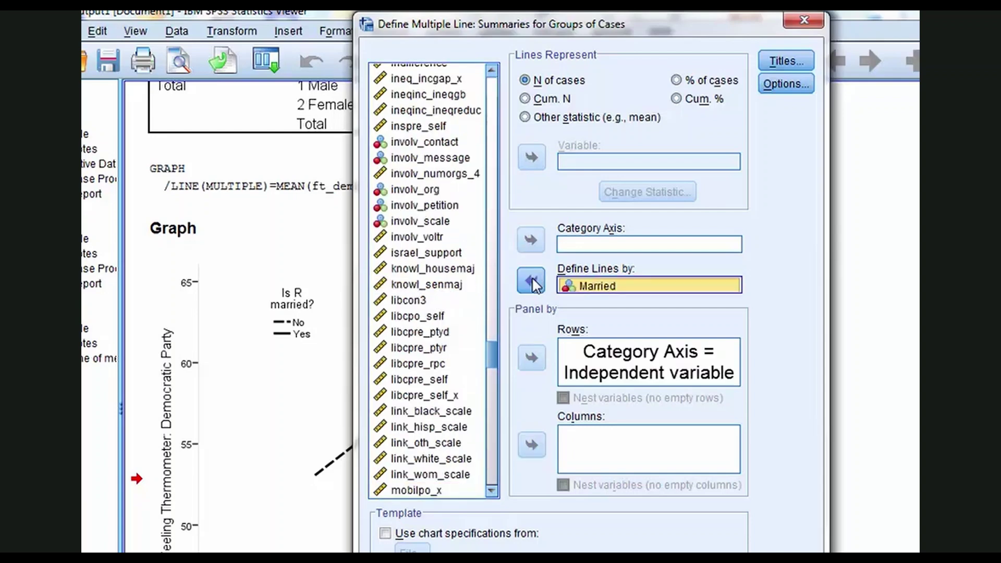
click(434, 286)
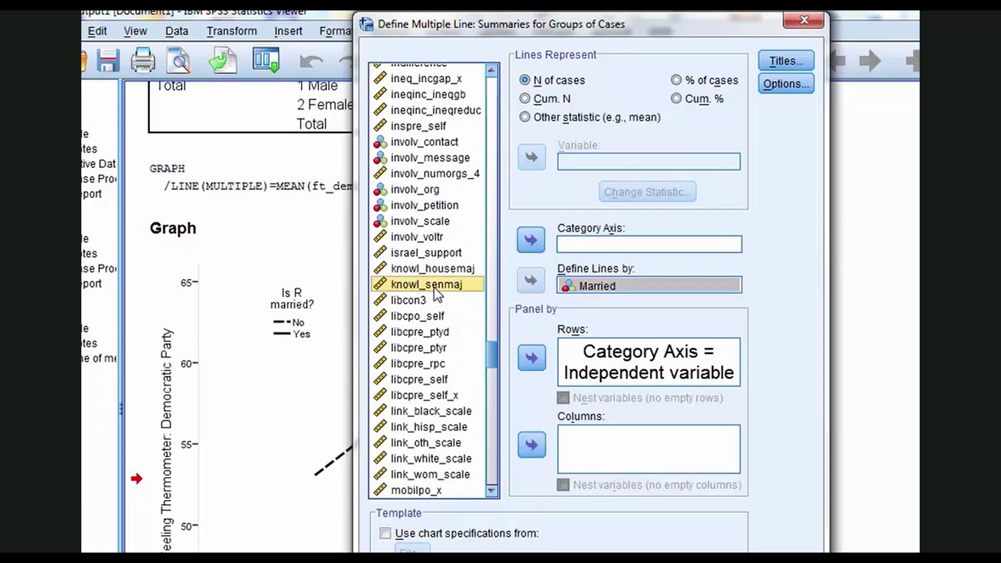
key(g)
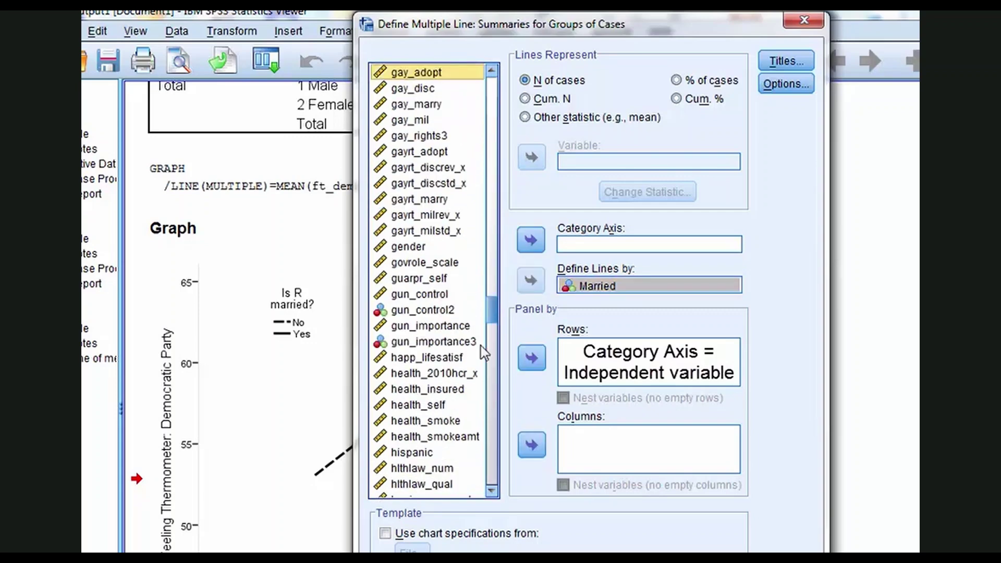
click(402, 249)
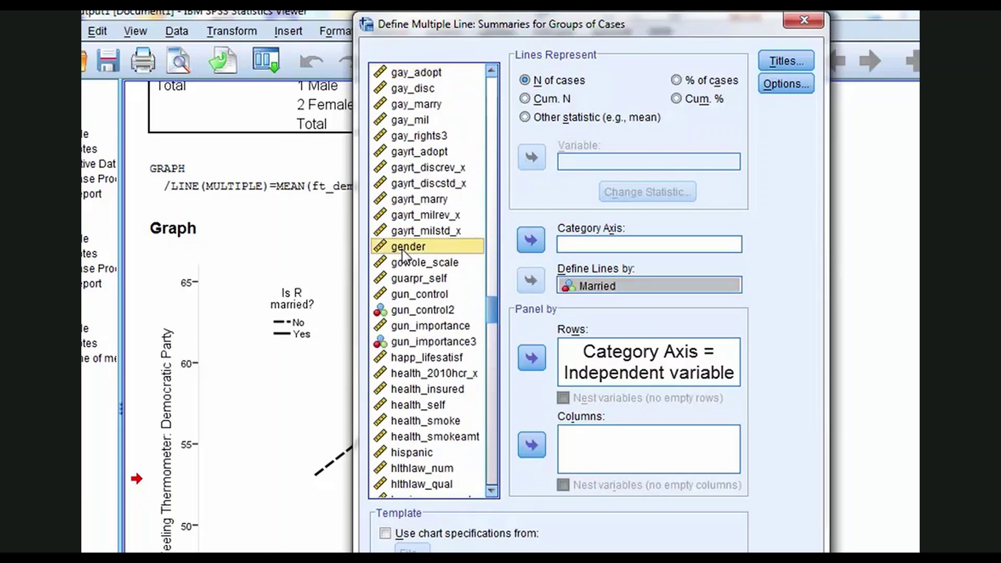
click(532, 239)
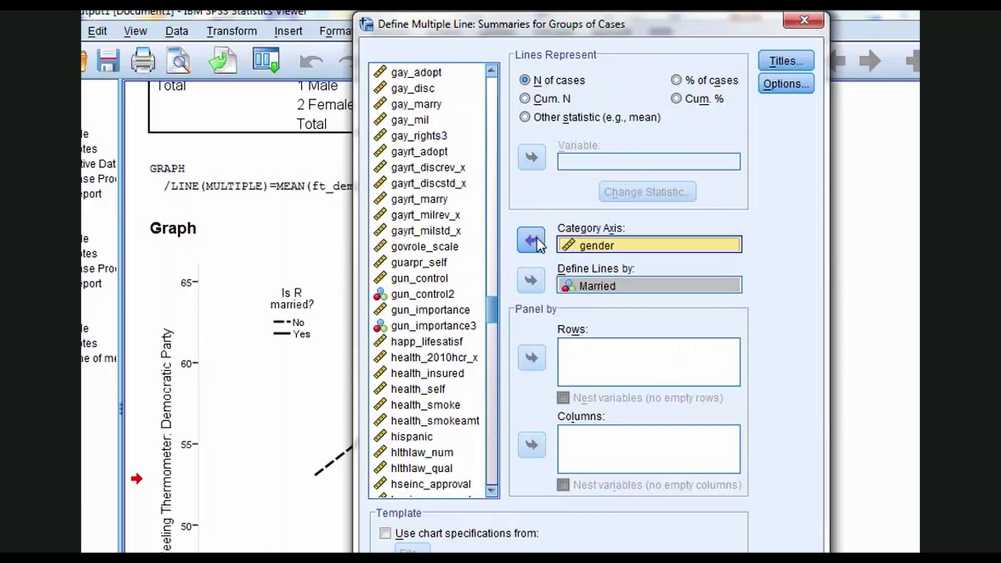
Make the lines represent the mean of ft_dem via Other statistic
click(435, 184)
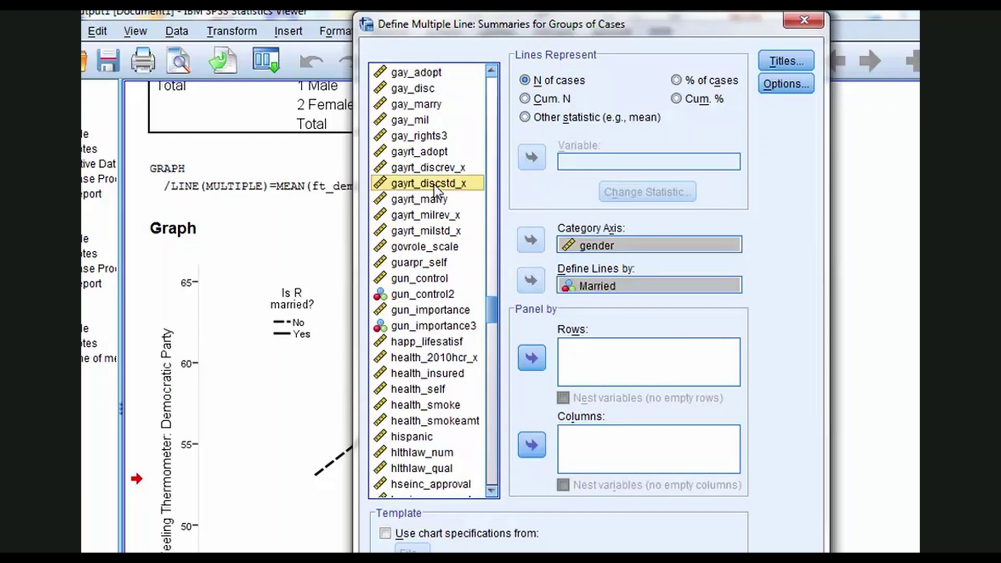
text(ft)
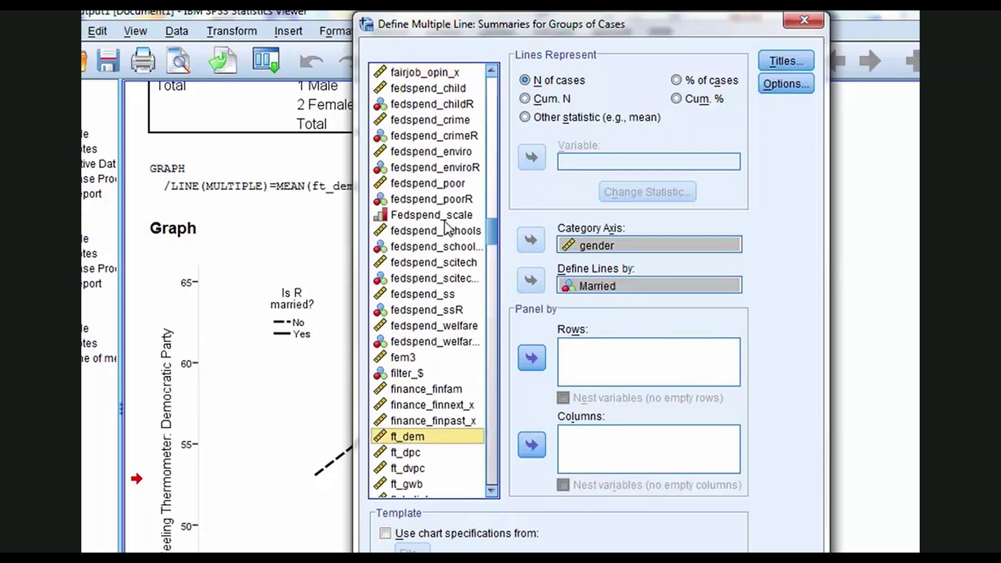
click(525, 117)
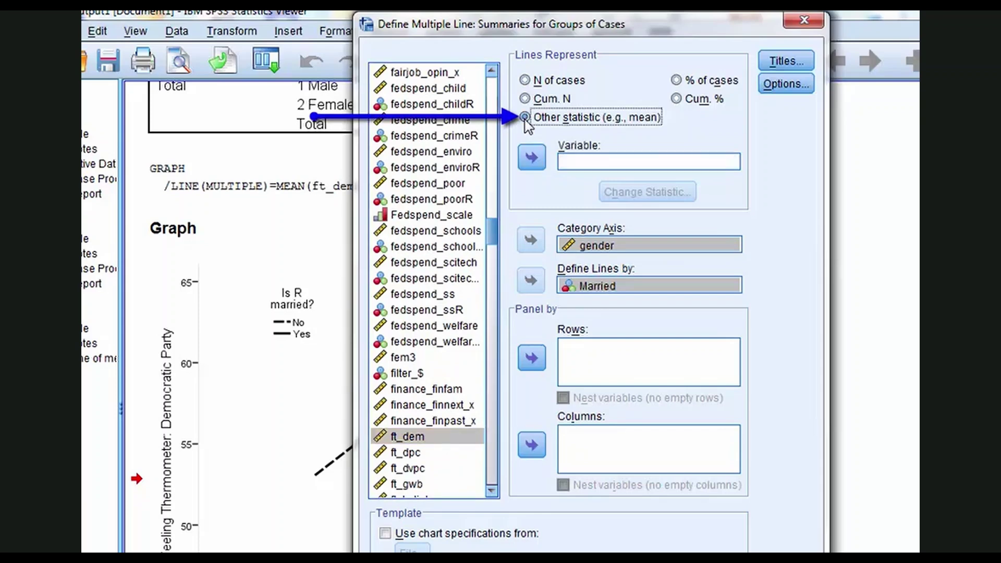
click(532, 157)
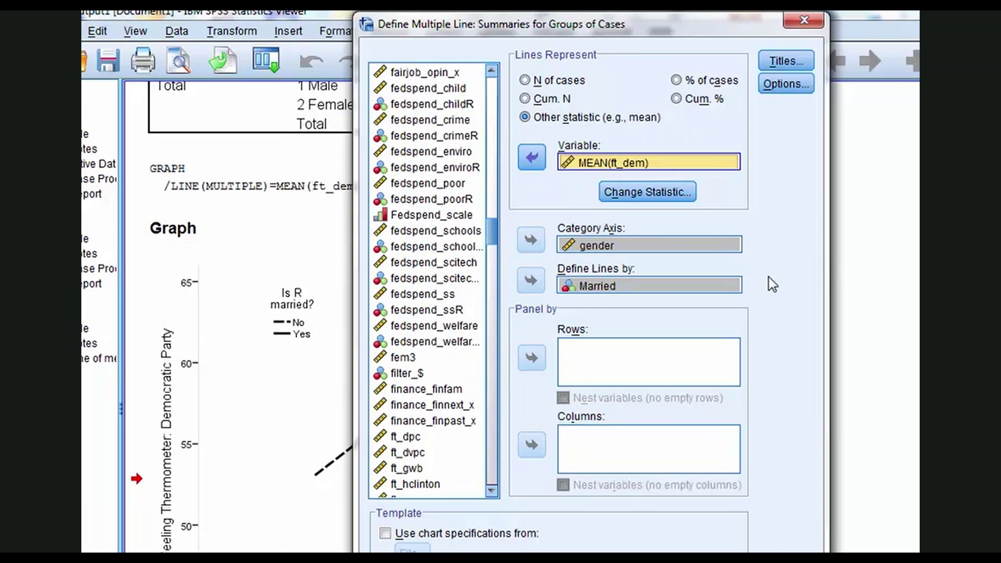
Create the chart and open it in the Chart Editor, moved fully into view
key(Return)
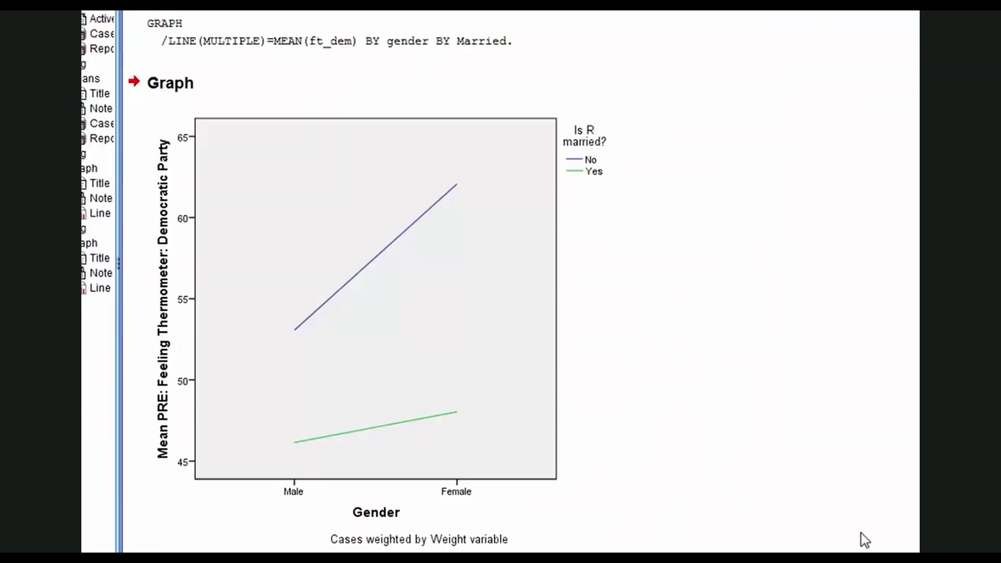
click(418, 355)
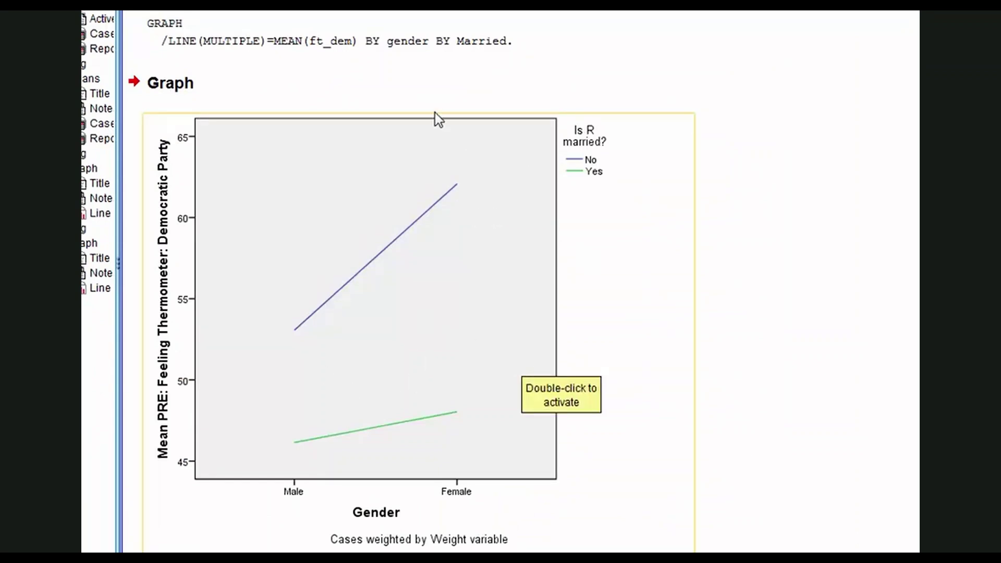
double_click(436, 298)
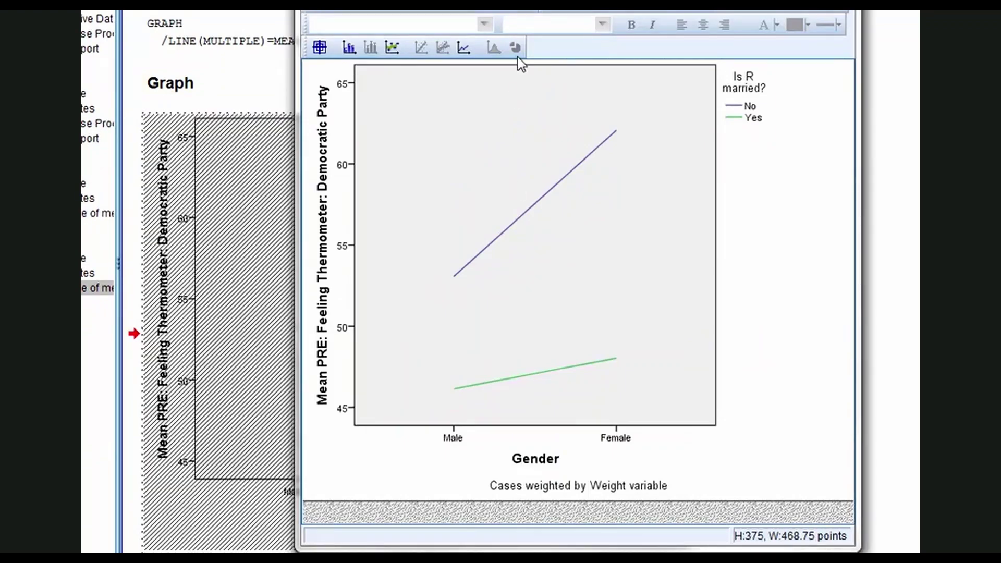
mouse_move(548, 10)
mouse_down()
mouse_move(363, 20)
mouse_move(359, 12)
mouse_up()
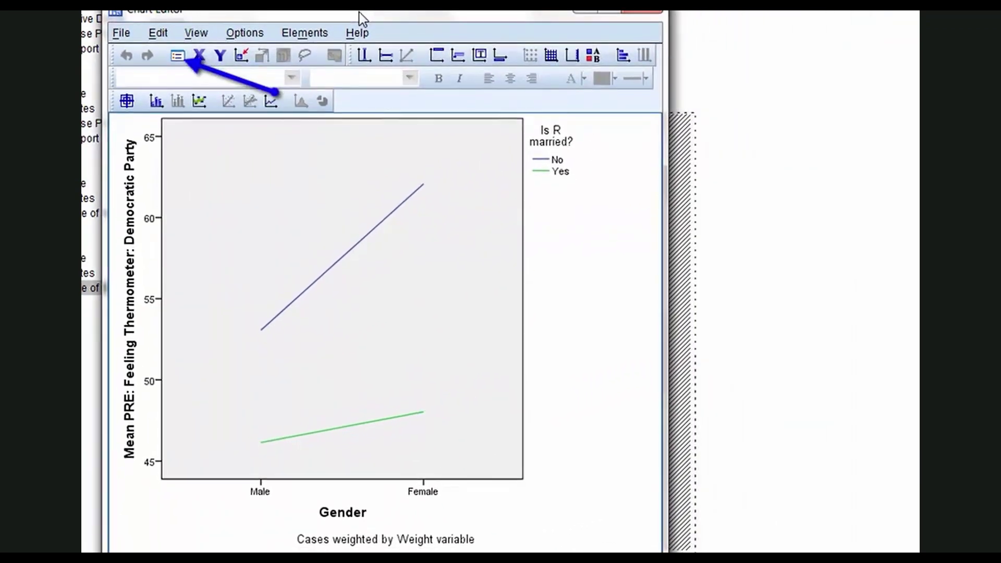
Set the plot area's fill and border colours to white (255, 255, 255)
click(434, 252)
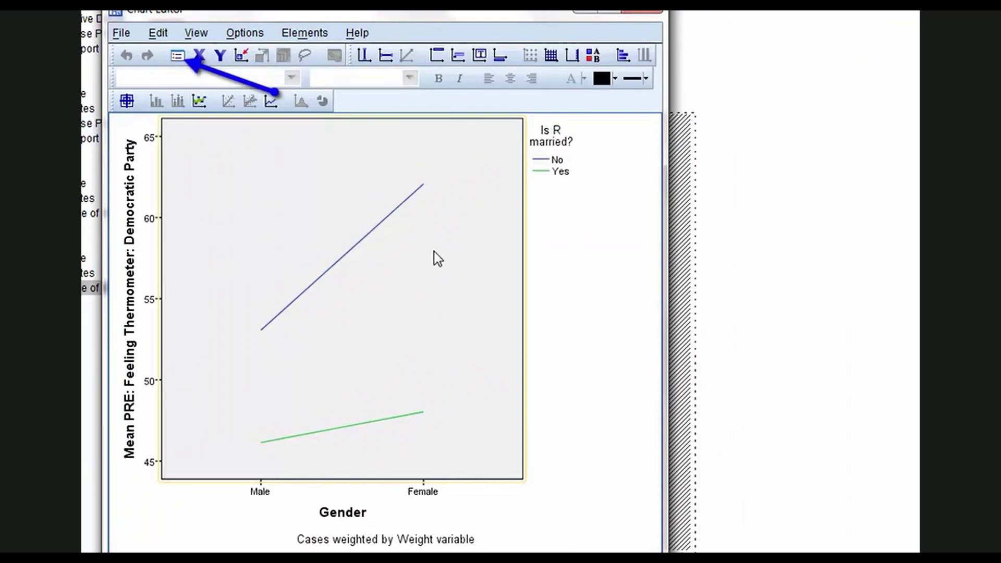
click(177, 56)
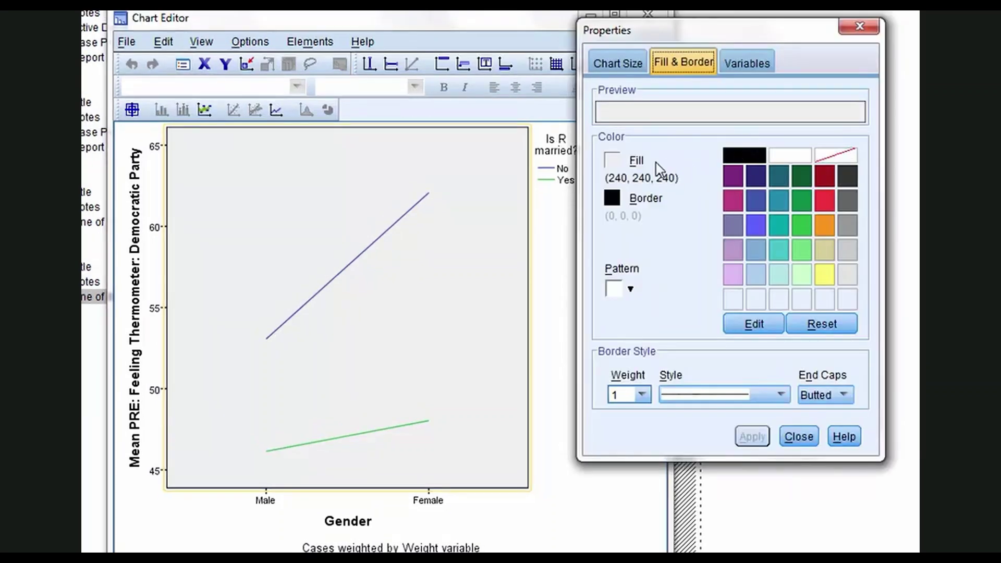
click(611, 161)
click(788, 155)
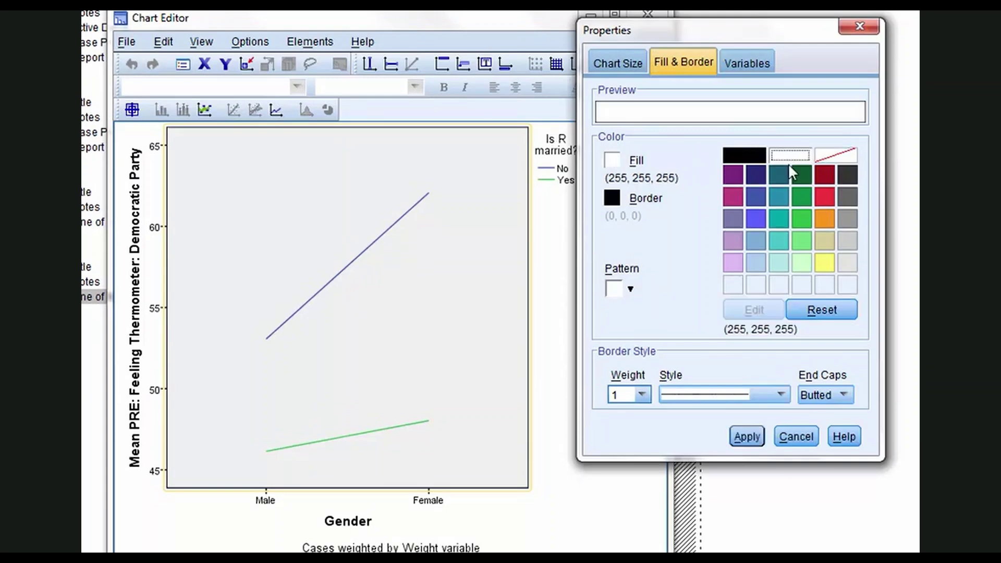
click(752, 437)
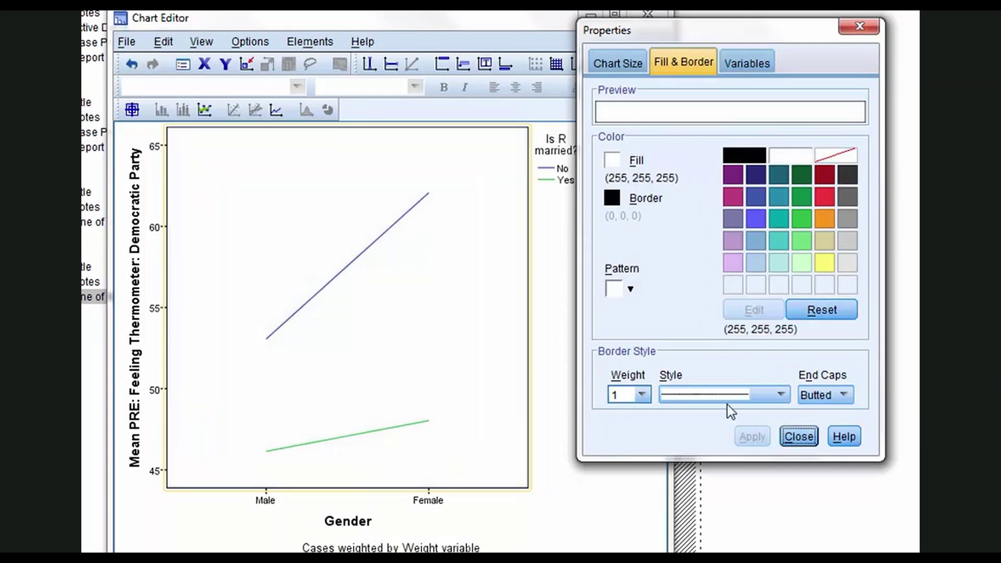
click(612, 198)
click(786, 158)
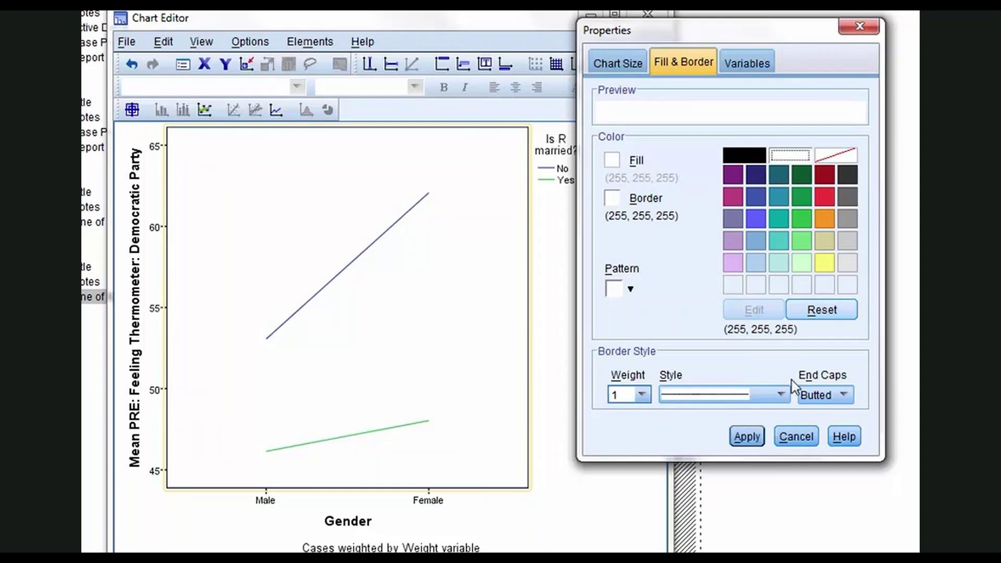
click(755, 437)
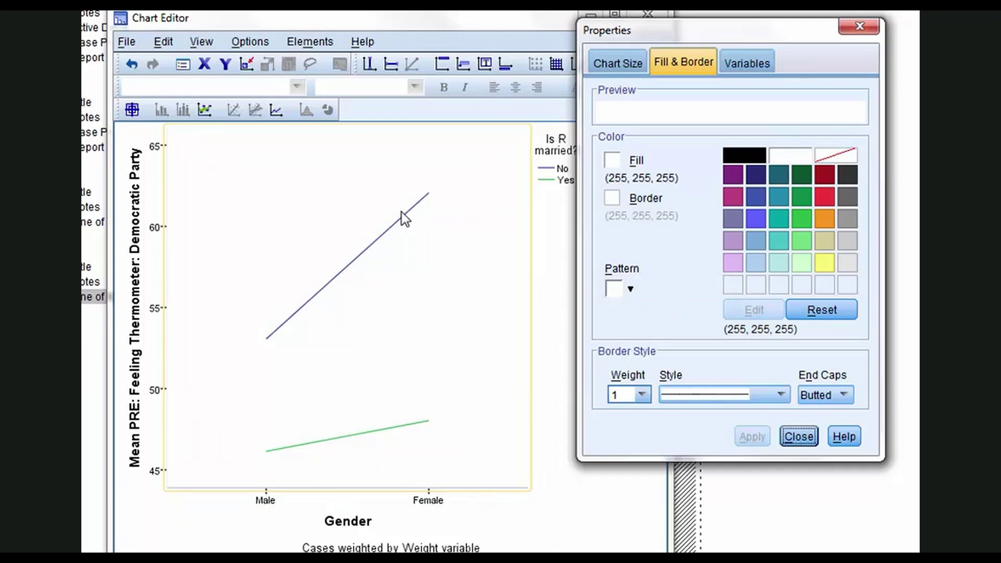
Change the Gender and vertical axis titles' font style from Bold to Normal
click(351, 525)
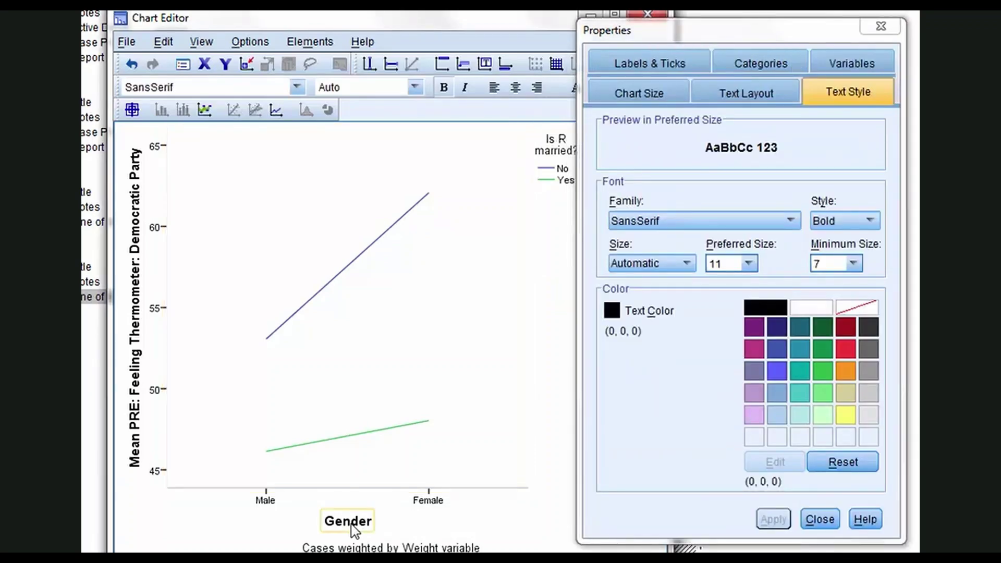
click(138, 382)
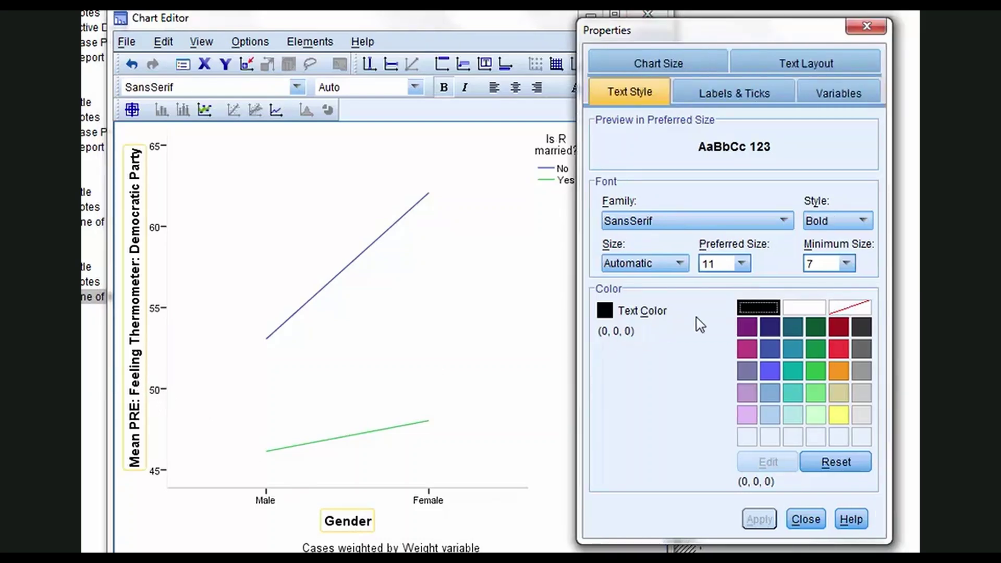
click(837, 227)
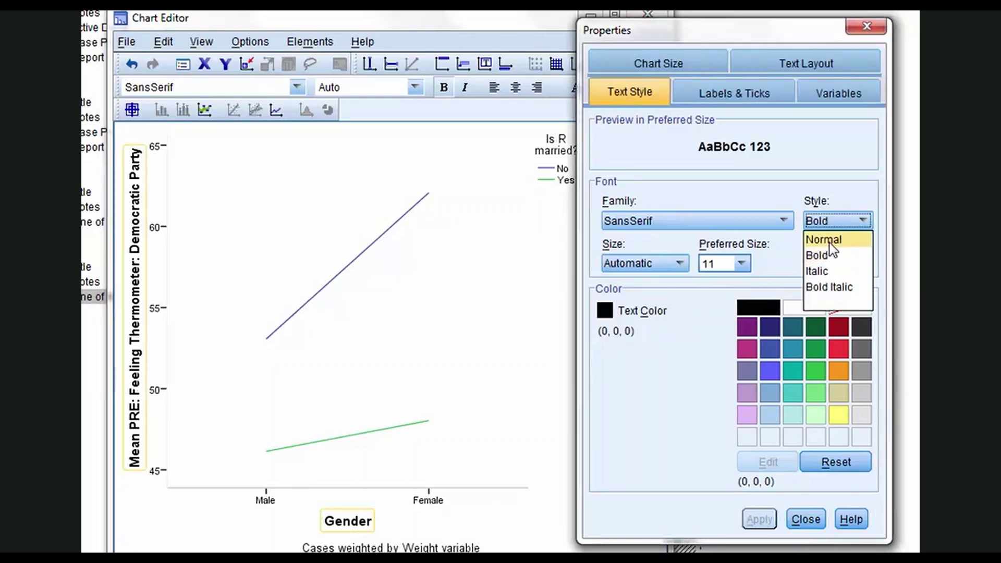
click(826, 241)
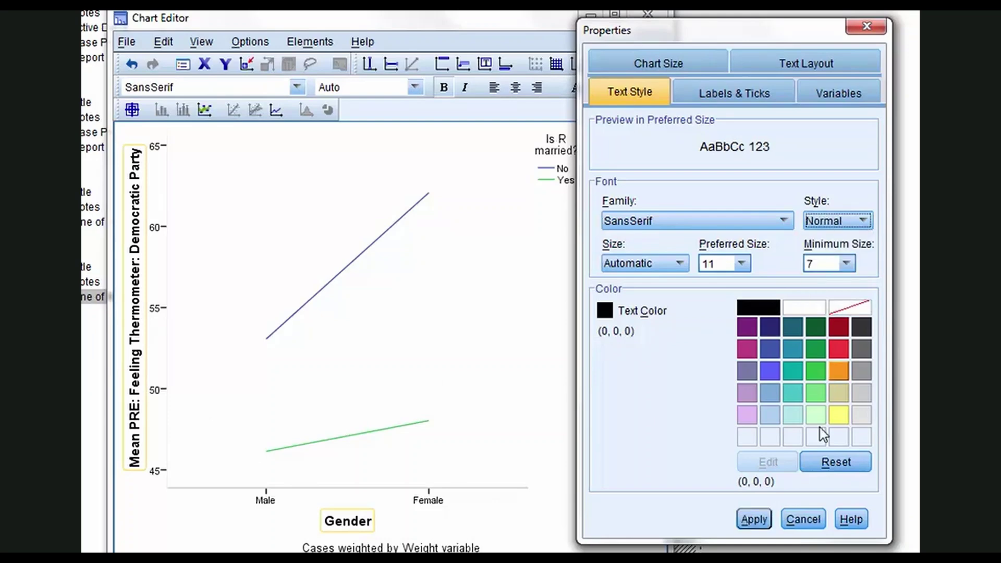
click(750, 520)
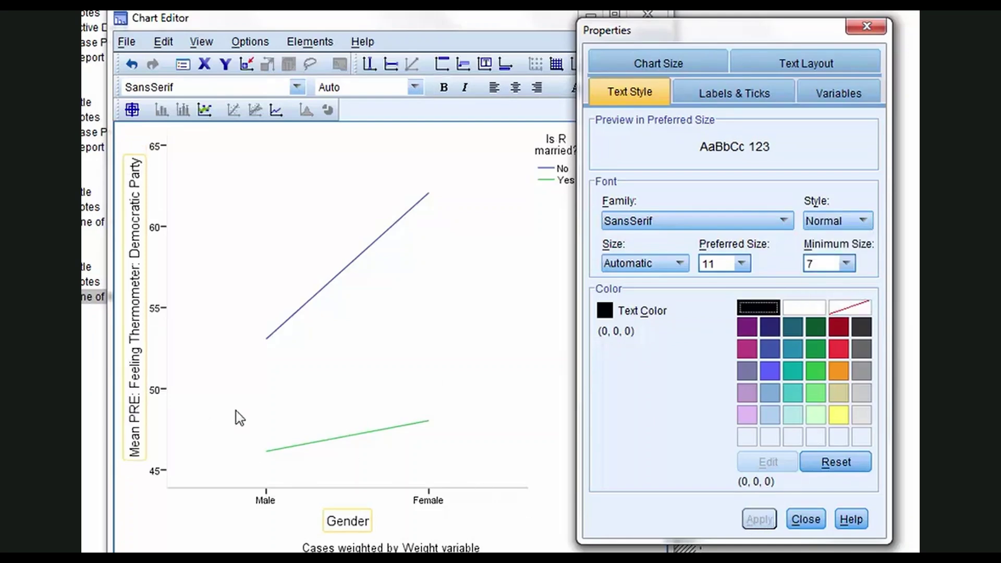
Delete 'Mean PRE: ' so the Y-axis title reads 'Feeling Thermometer: Democratic Party'
click(137, 375)
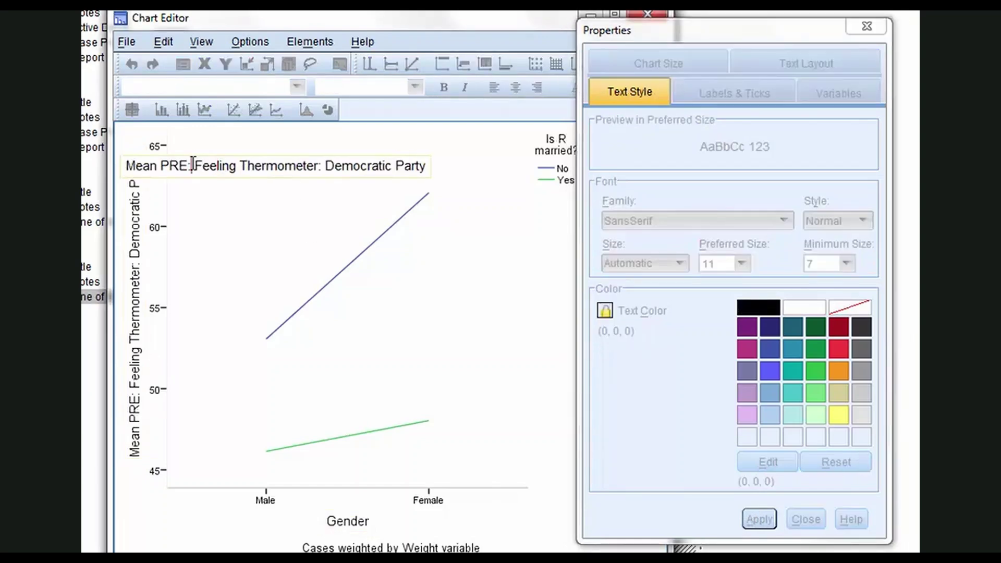
drag(192, 165, 129, 165)
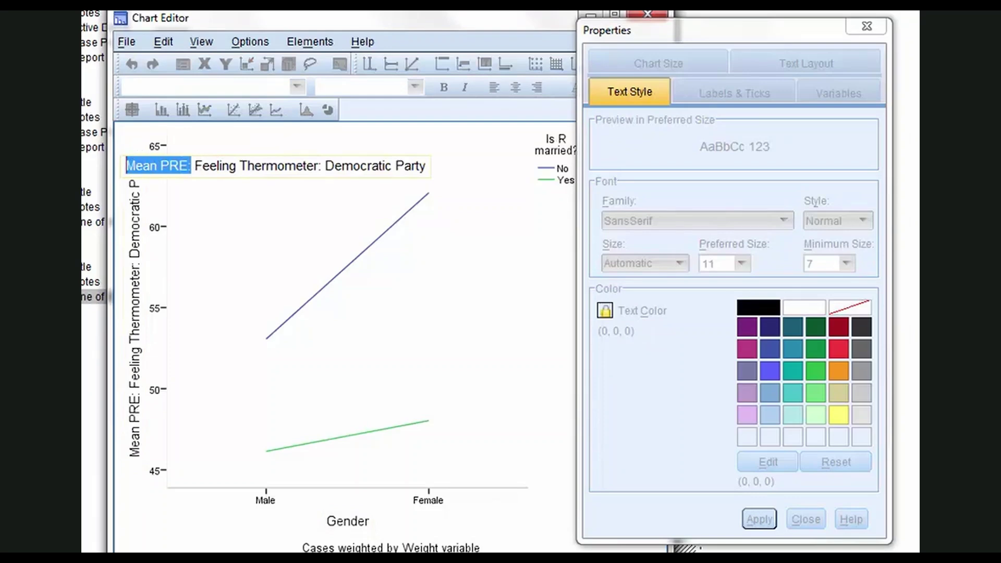
key(BackSpace)
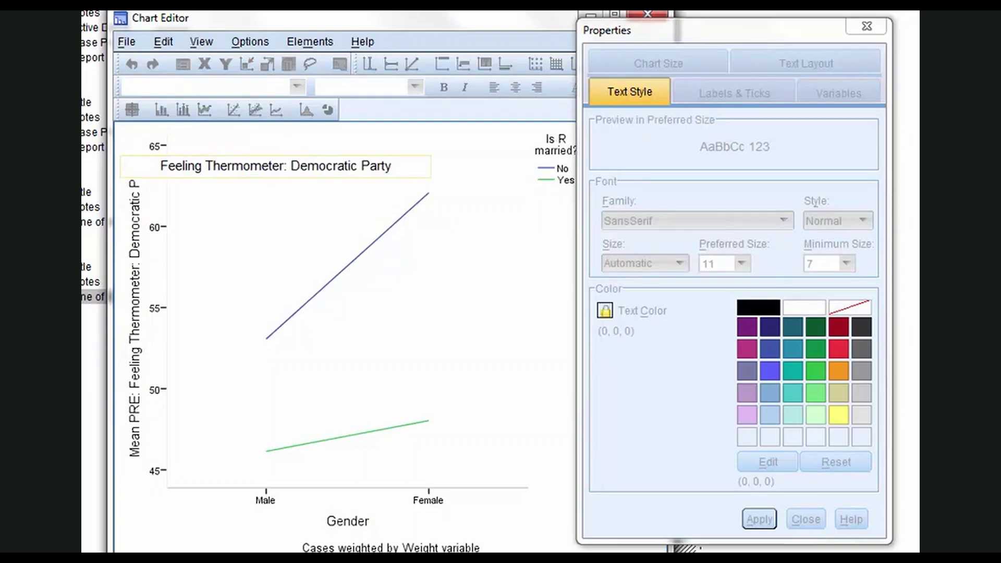
click(462, 308)
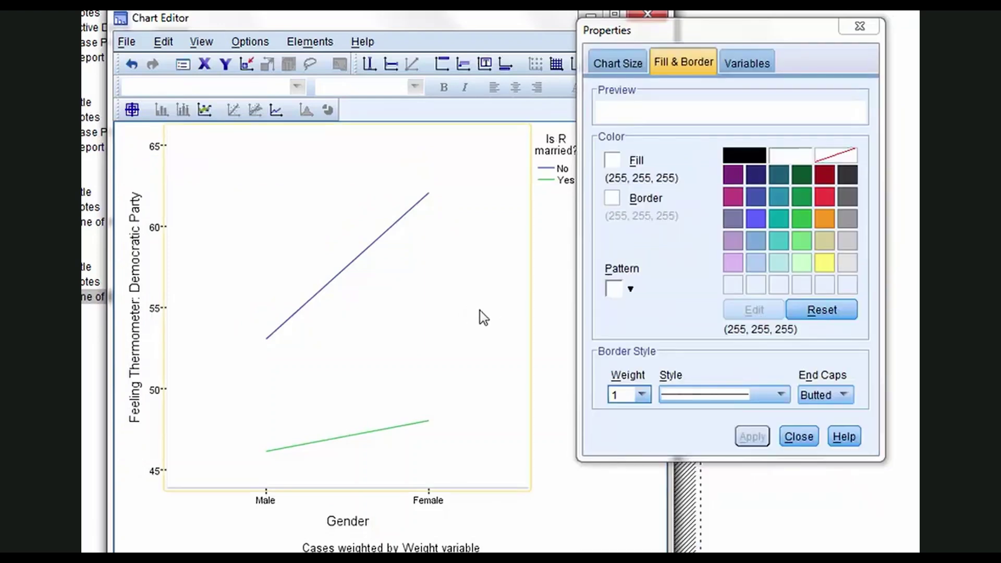
Set both chart lines to weight 2
click(360, 257)
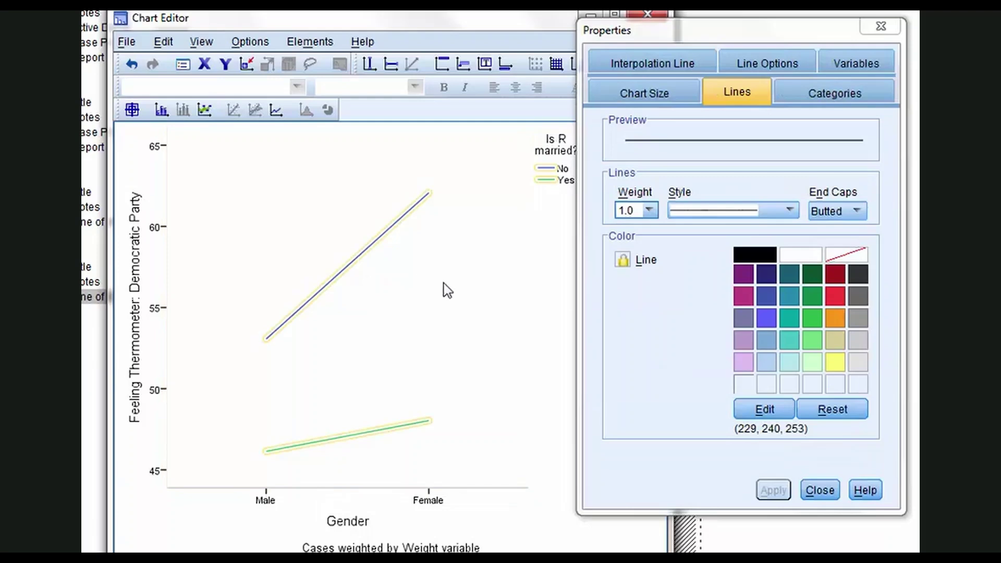
click(649, 211)
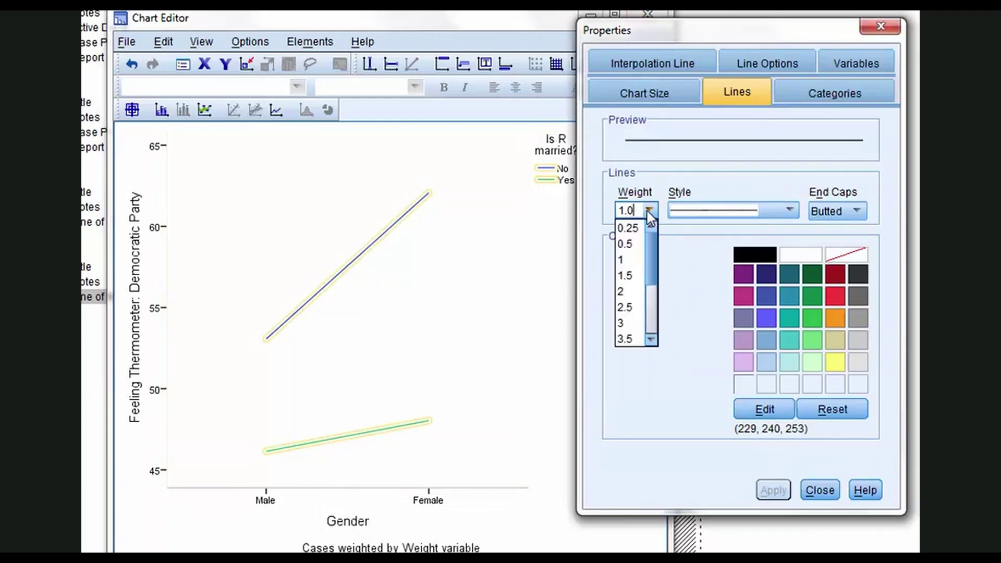
click(620, 292)
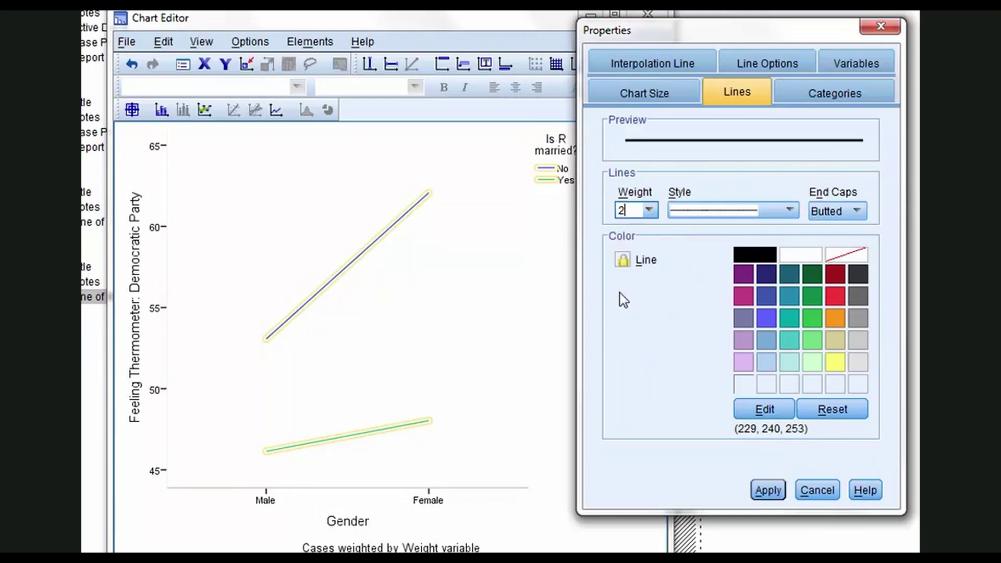
click(768, 489)
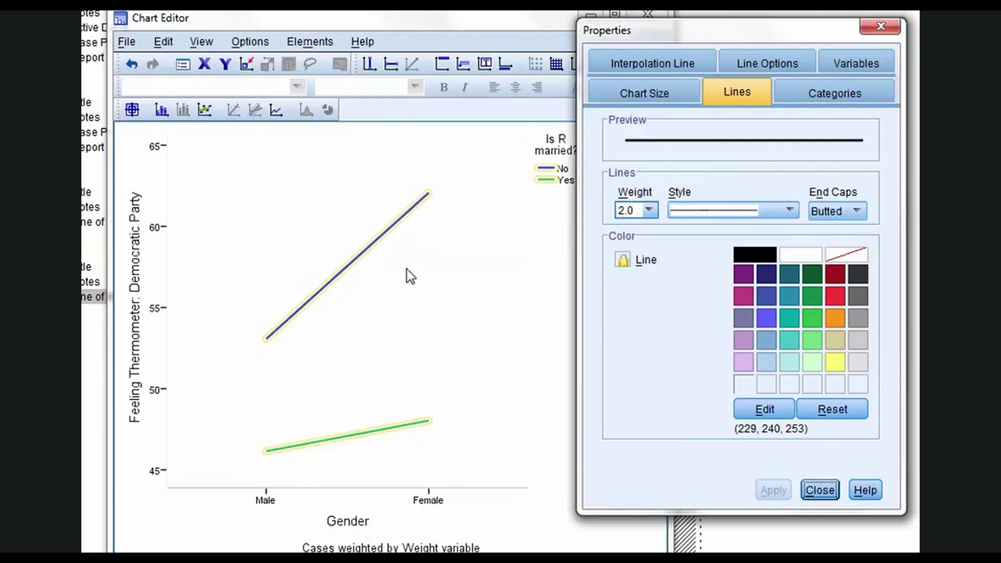
Make the No line a black long-dash line
click(384, 244)
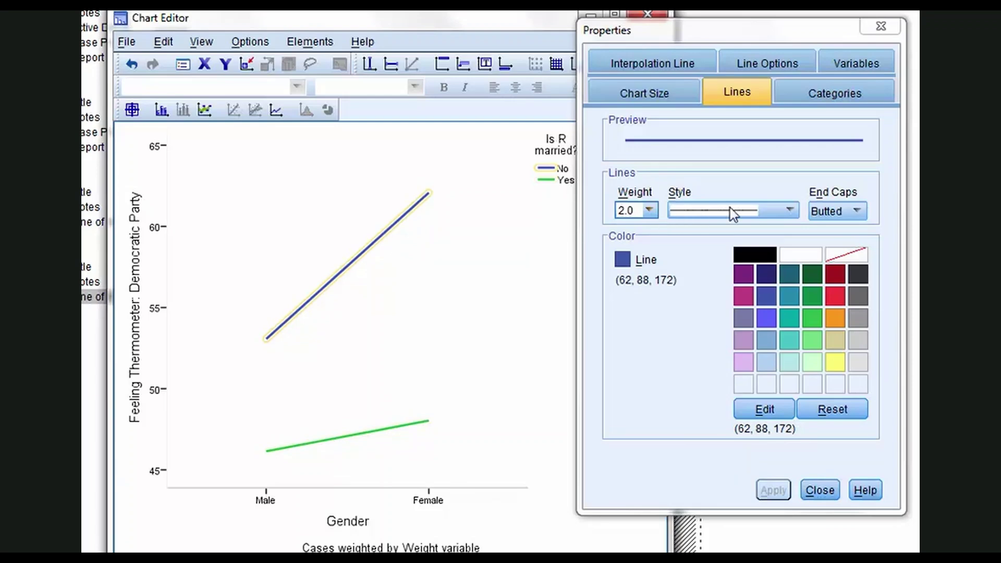
click(771, 211)
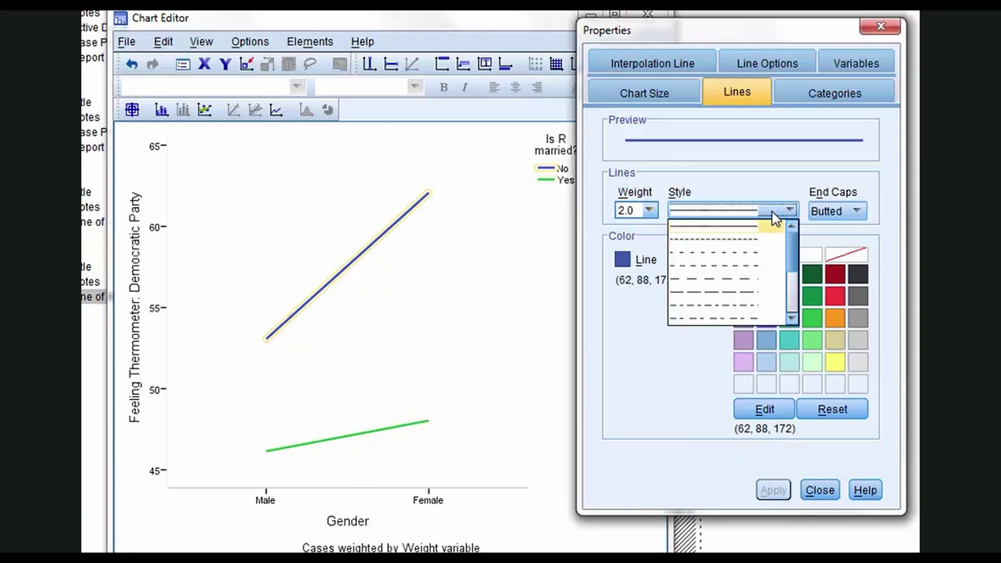
click(712, 293)
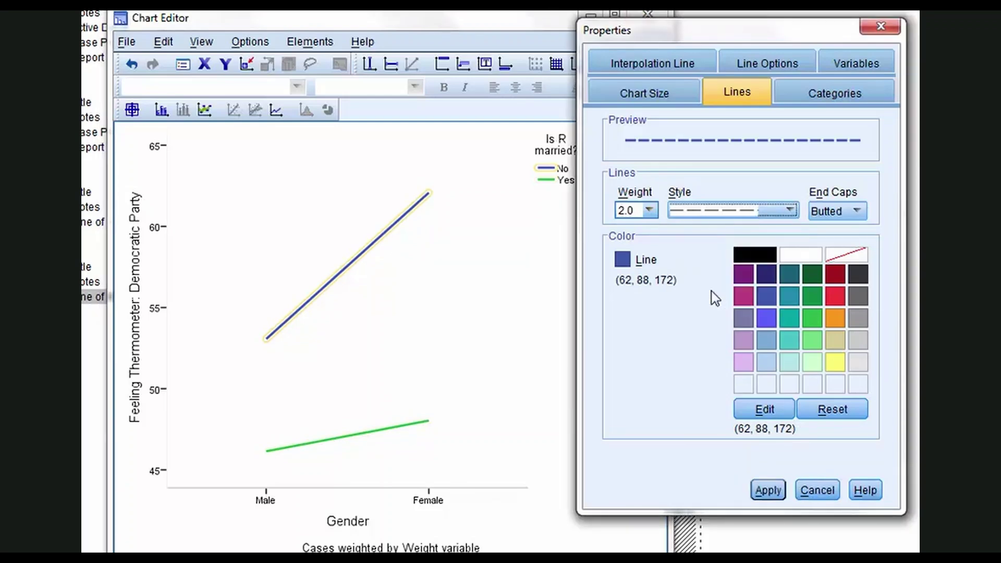
click(764, 490)
click(749, 255)
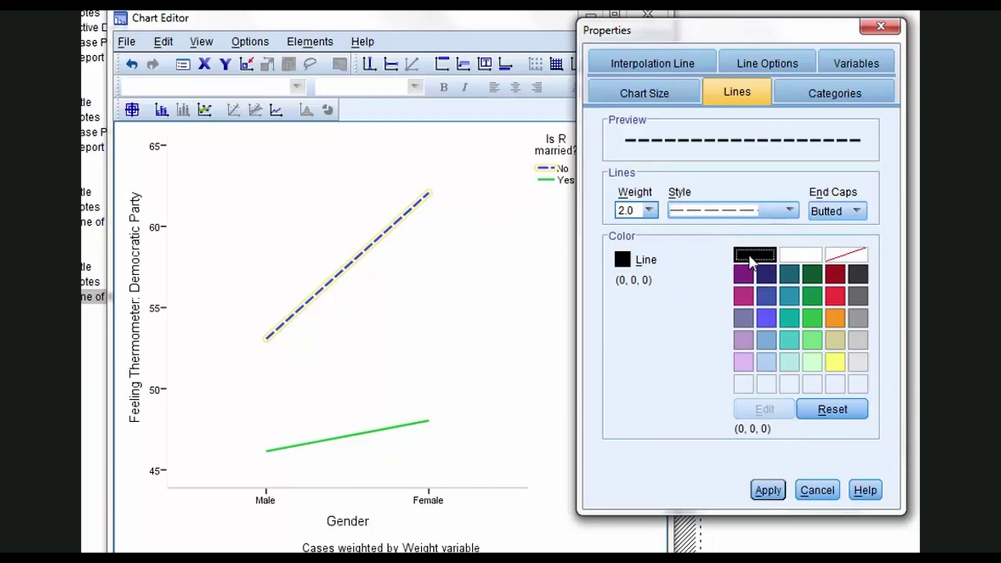
click(769, 491)
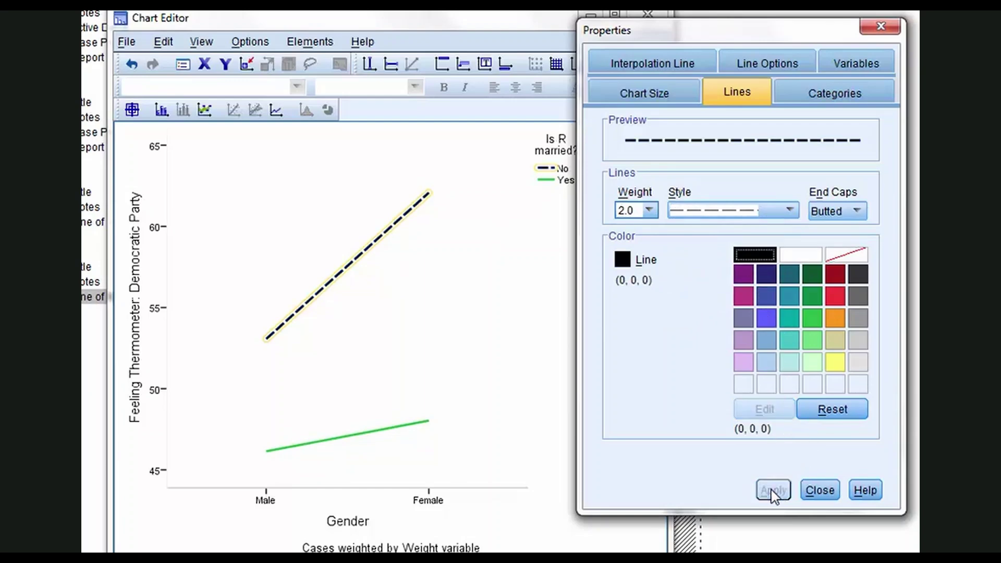
Make the Yes line solid black
click(417, 425)
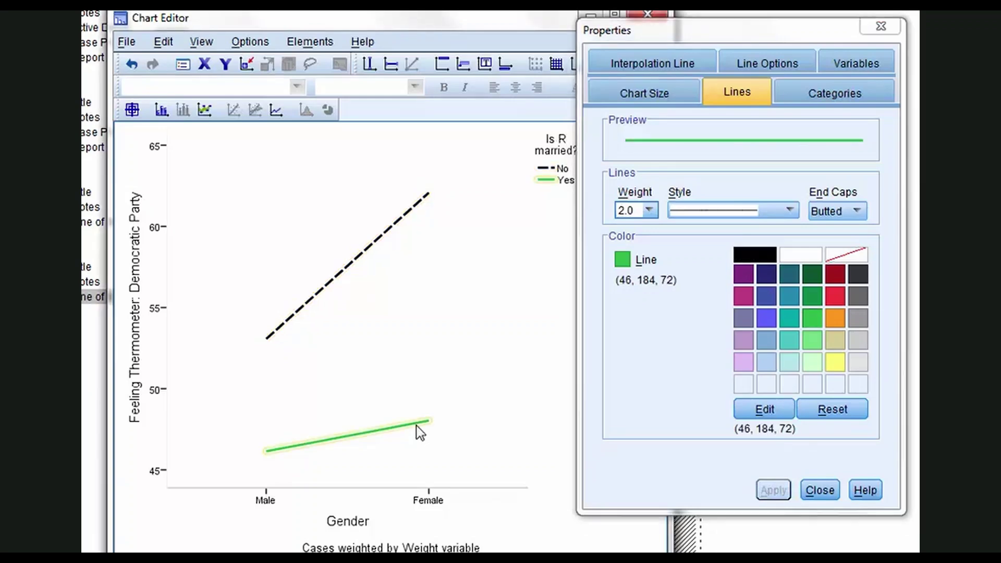
click(742, 254)
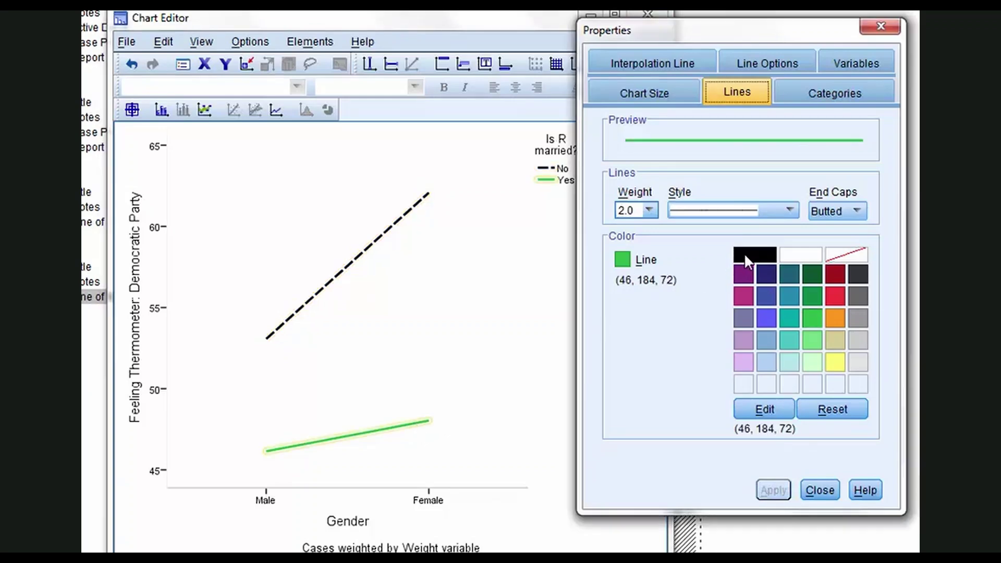
click(766, 491)
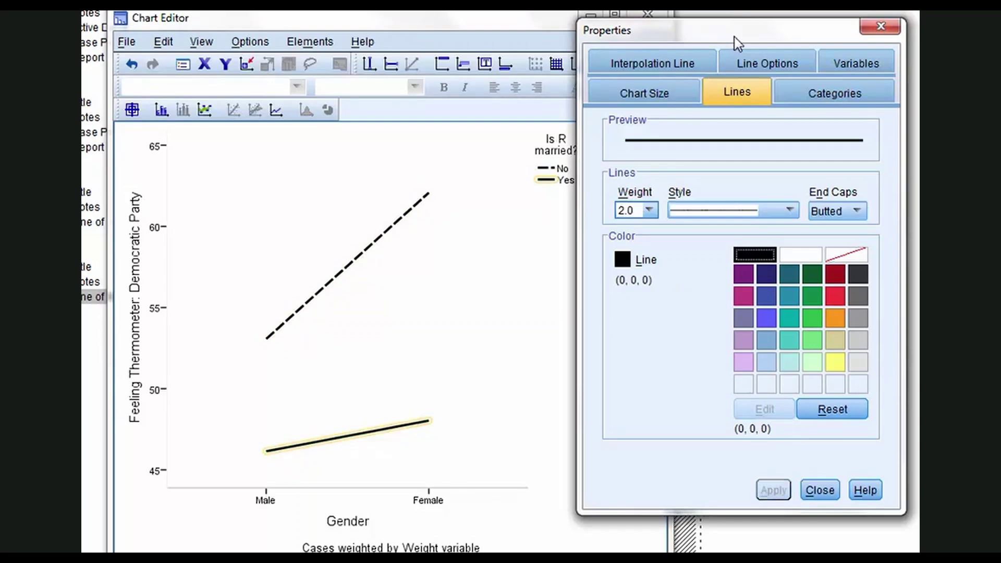
drag(732, 35, 787, 35)
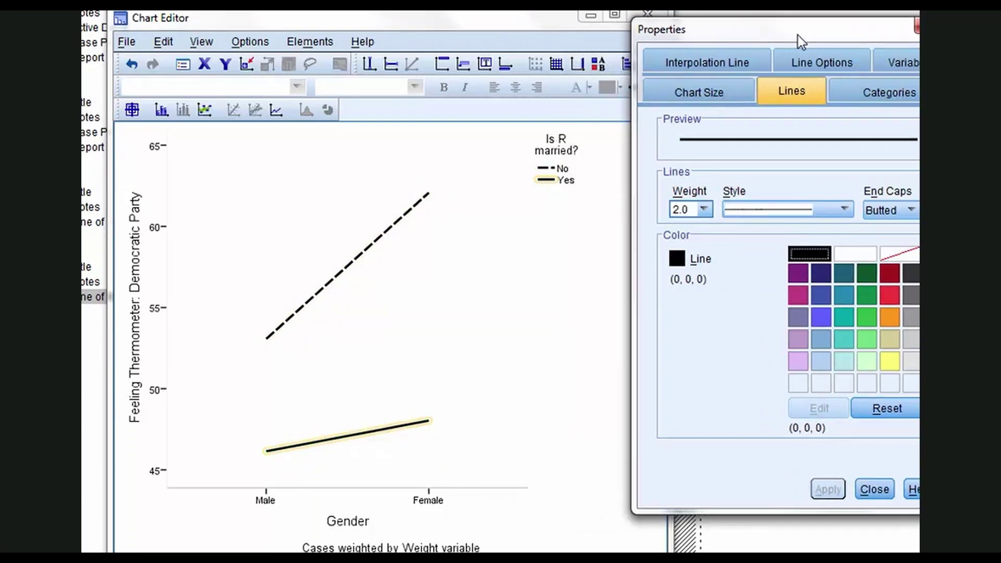
Move the 'Is R married?' legend to the upper-left corner inside the plot area
click(551, 189)
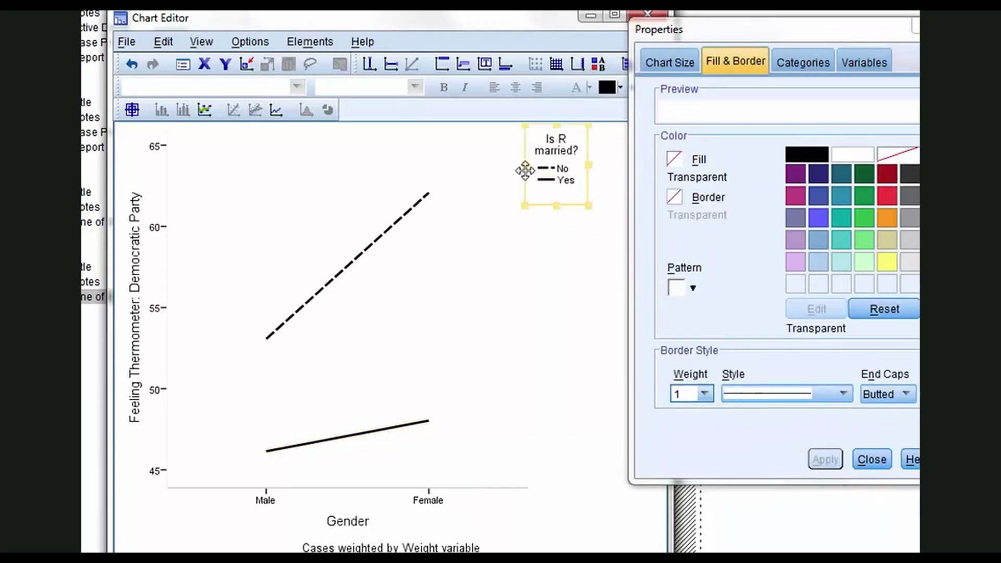
drag(525, 171, 190, 185)
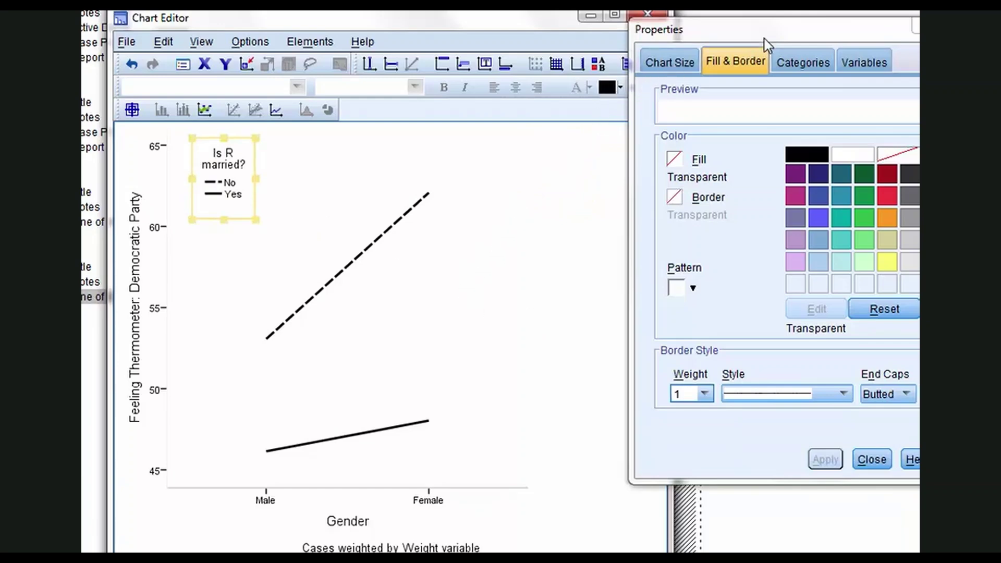
drag(752, 32, 714, 28)
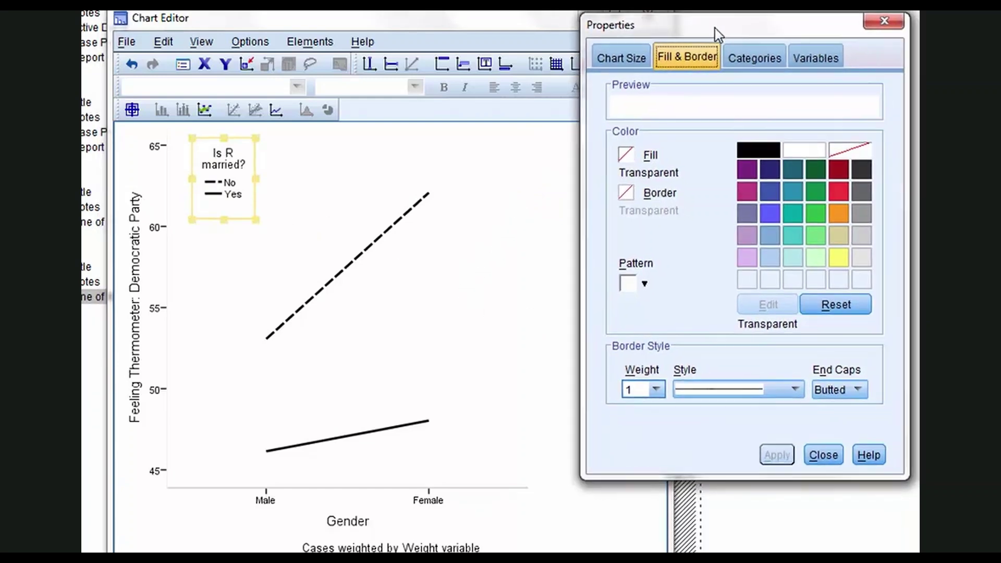
Unlock aspect ratio, set chart width to 7.51 inches, and close the Chart Editor
click(628, 57)
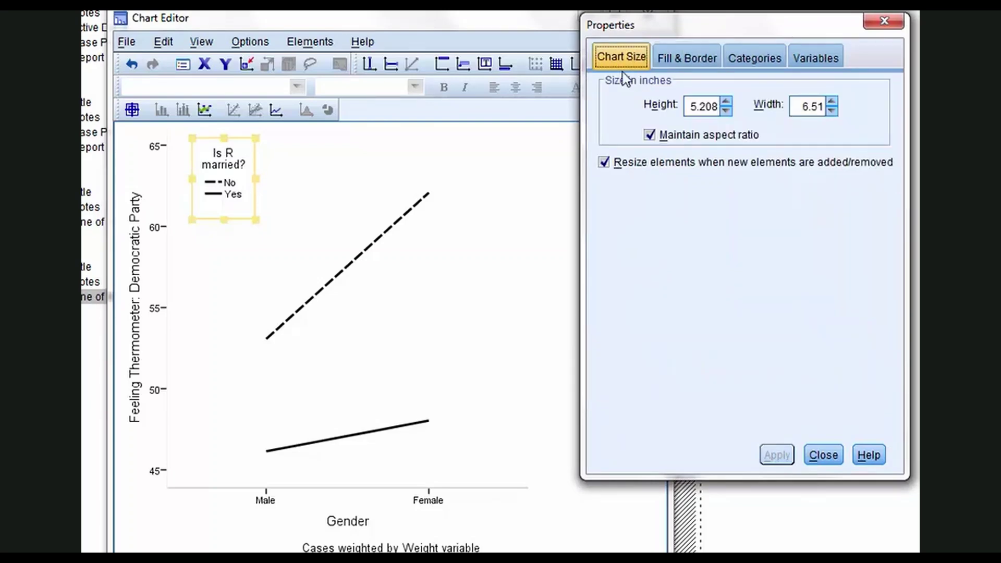
click(652, 137)
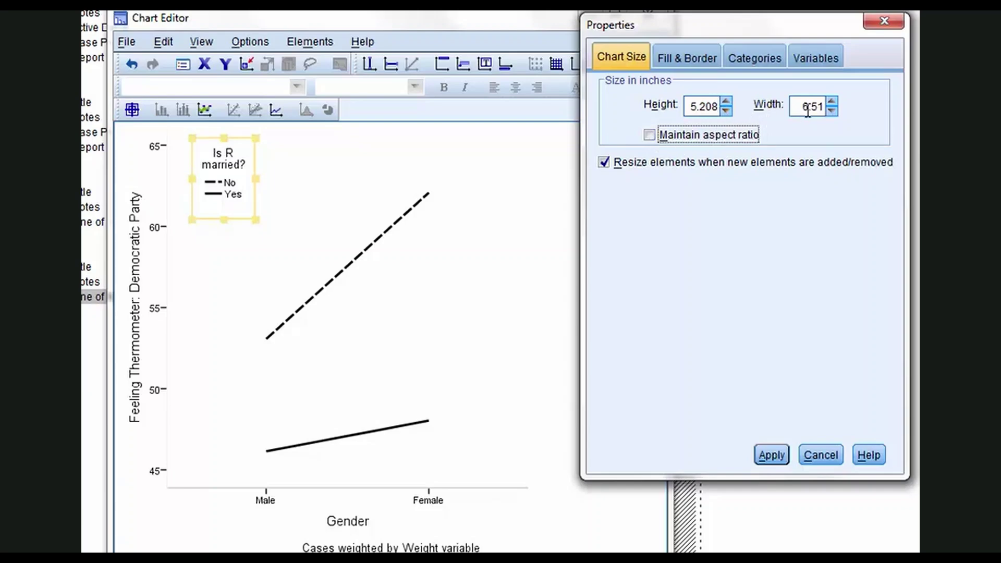
drag(802, 107, 811, 107)
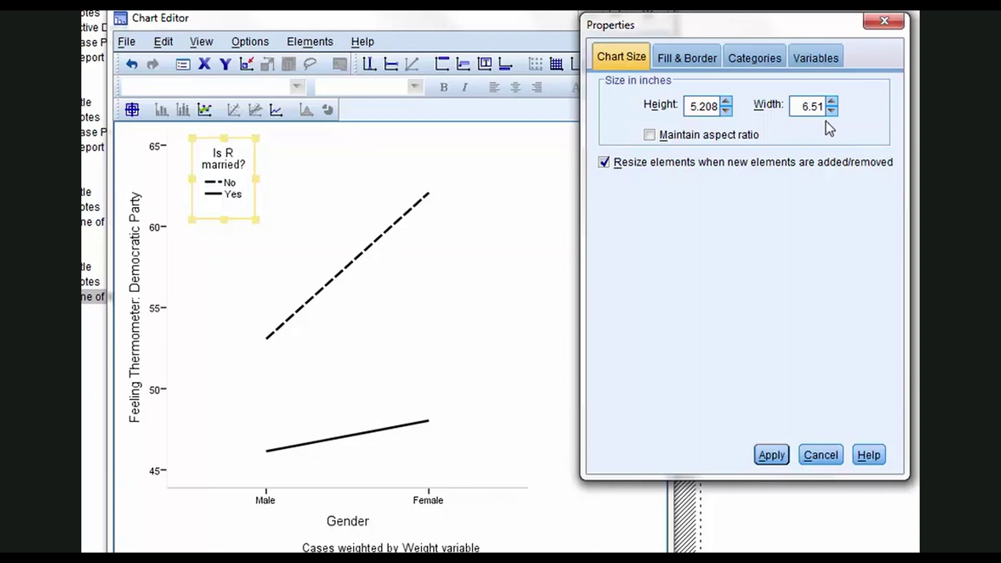
key(BackSpace)
text(7)
click(772, 456)
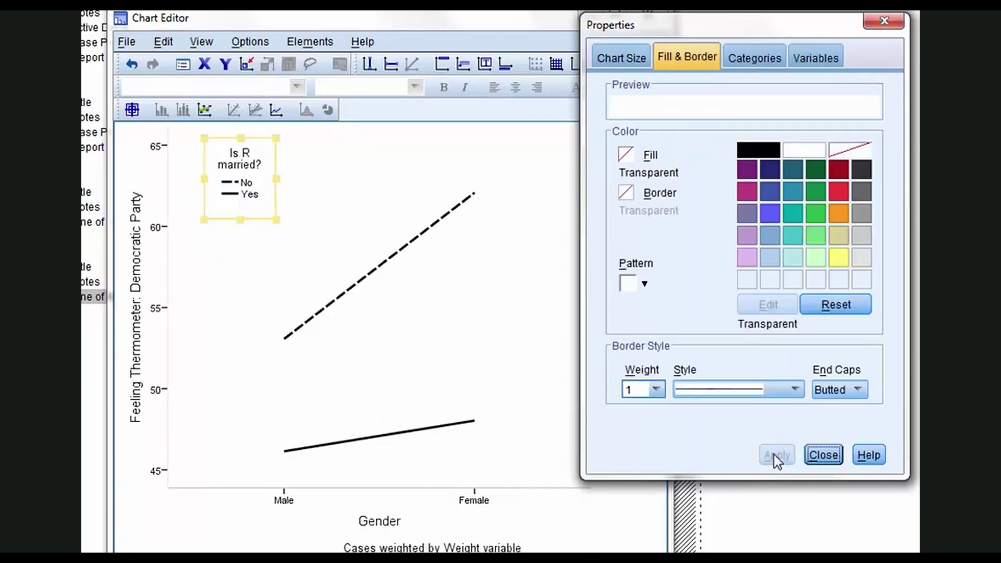
click(886, 22)
click(641, 17)
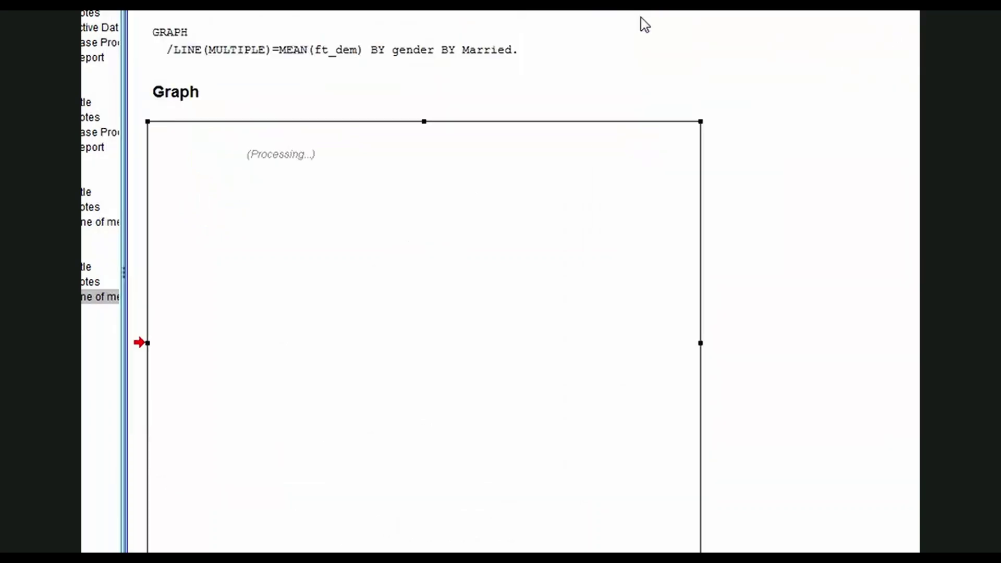